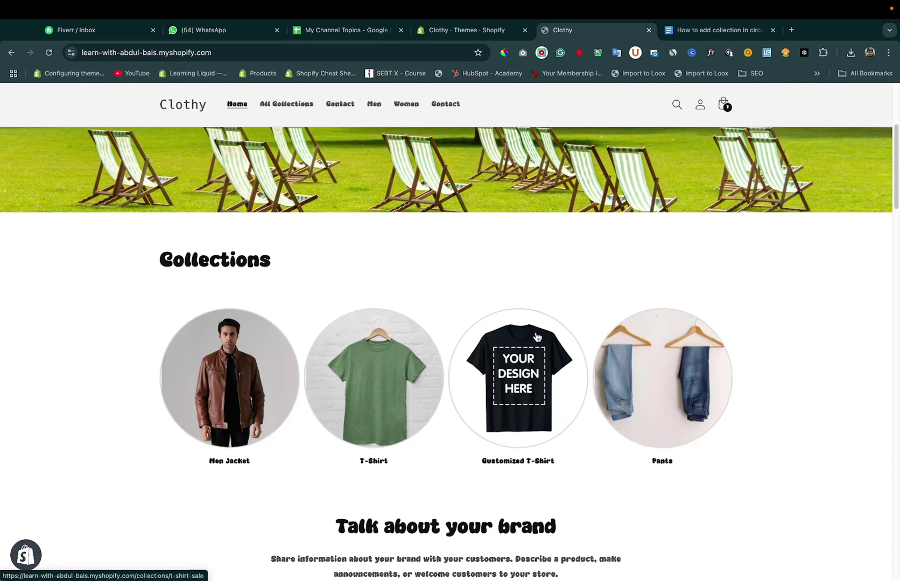
# Step: Switch to the Clothy admin Themes page, where Dawn is the current theme
pyautogui.click(466, 30)
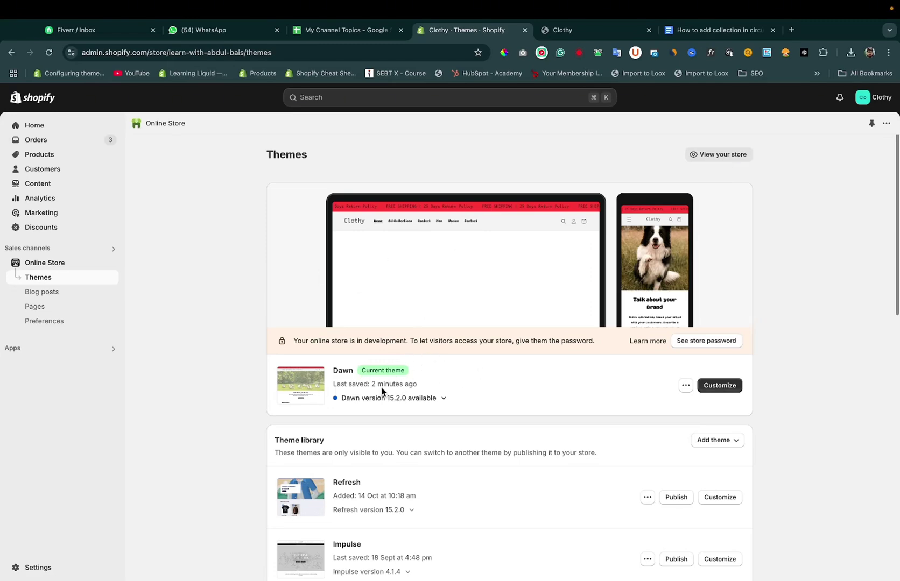
# Step: Open the extra actions menu beside the Dawn theme's Customize button
pyautogui.scroll(-6, 468, 391)
pyautogui.scroll(6, 416, 380)
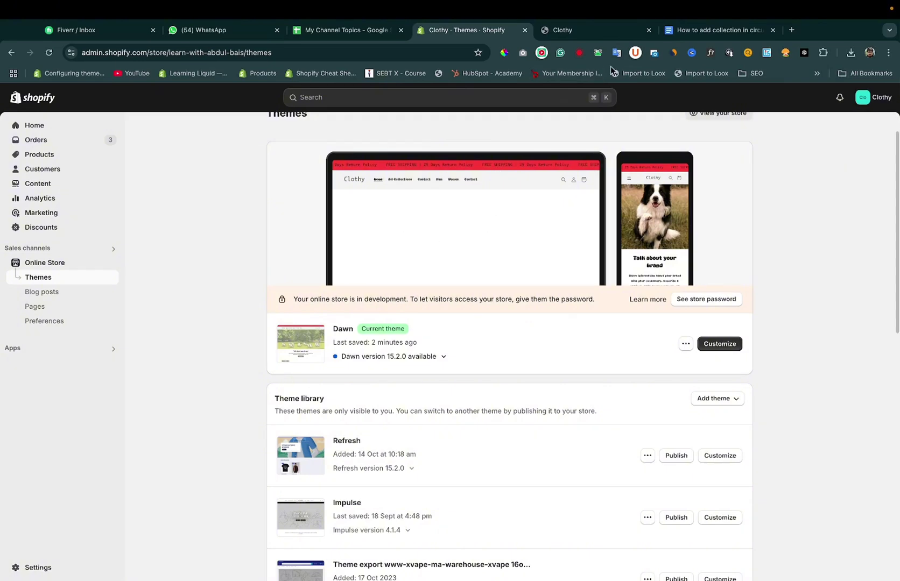
pyautogui.scroll(-3, 450, 216)
pyautogui.scroll(3, 570, 203)
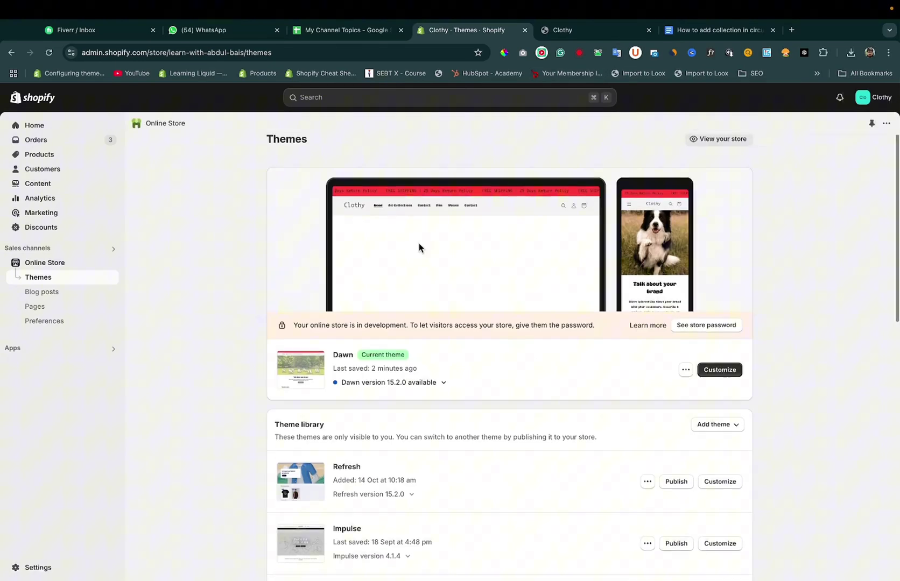
pyautogui.click(684, 375)
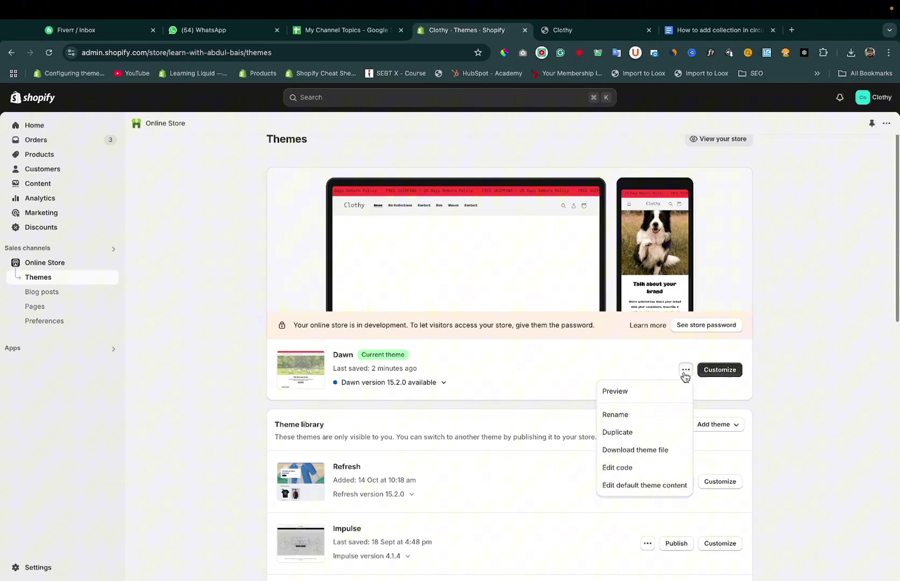
# Step: In Dawn's code editor, add a Liquid section file named Circular-Carousal-Slider under sections
pyautogui.click(629, 472)
pyautogui.scroll(-2, 78, 360)
pyautogui.scroll(1, 72, 241)
pyautogui.scroll(-2, 74, 243)
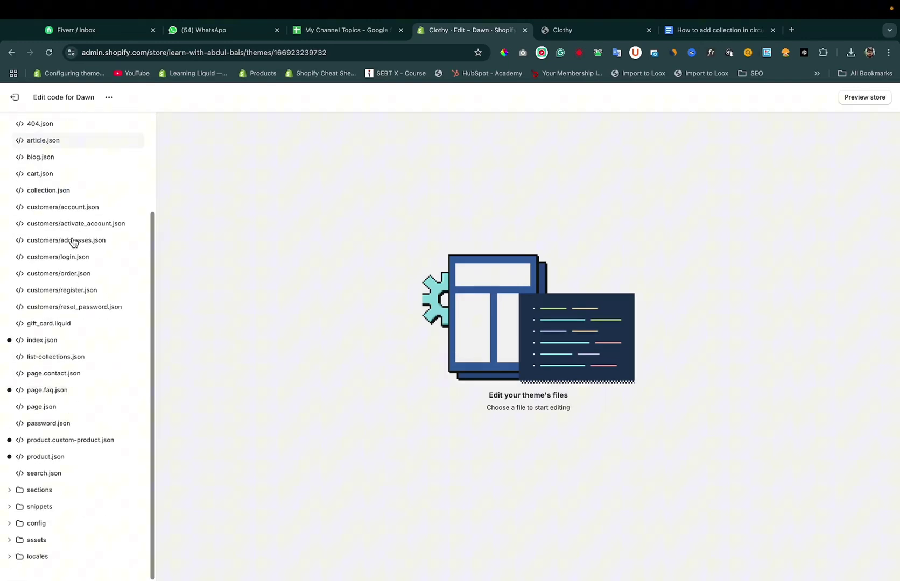
pyautogui.click(27, 490)
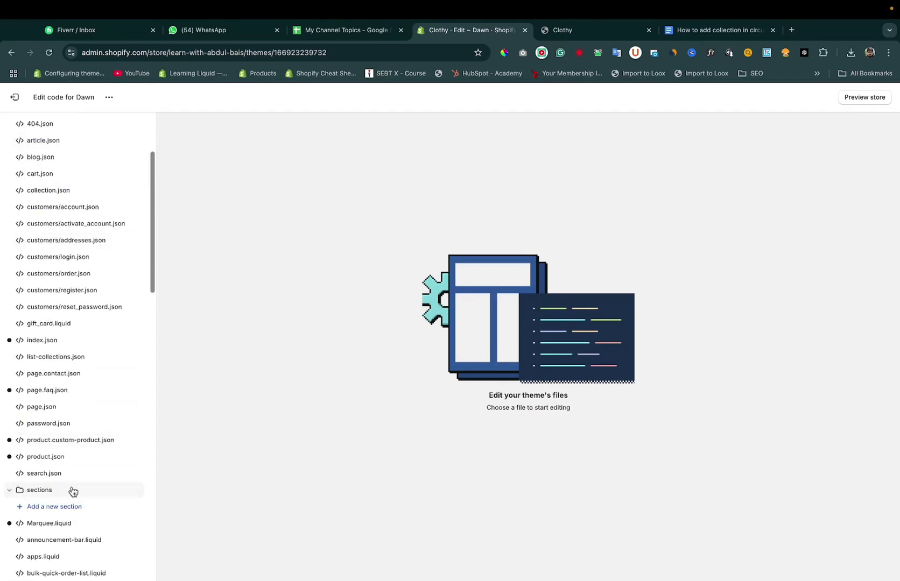
pyautogui.scroll(-2, 69, 485)
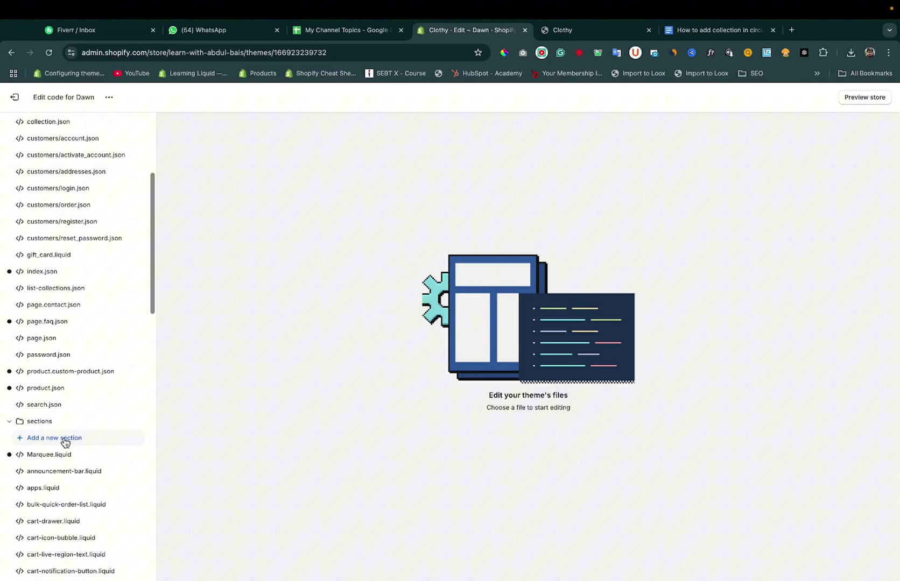
pyautogui.click(61, 442)
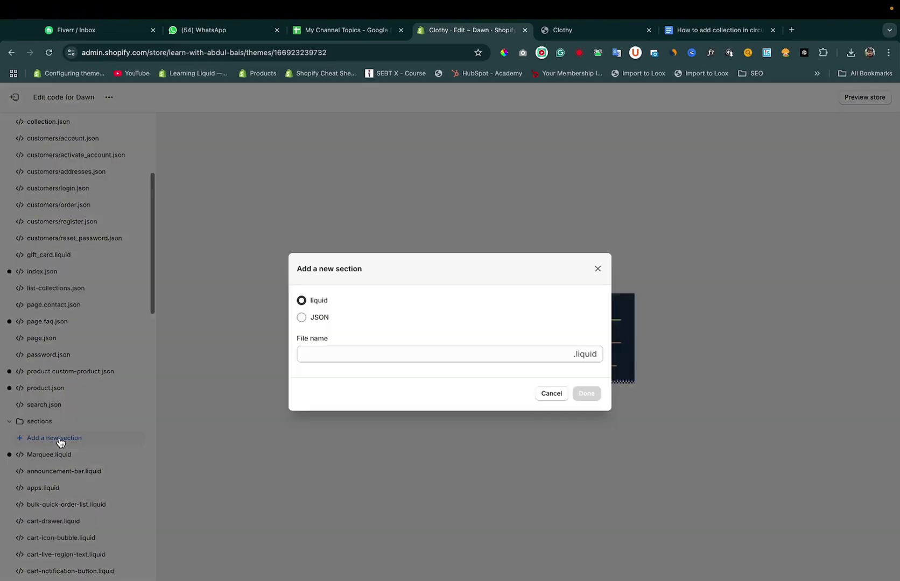
pyautogui.click(322, 354)
pyautogui.write('Carousal-Slider')
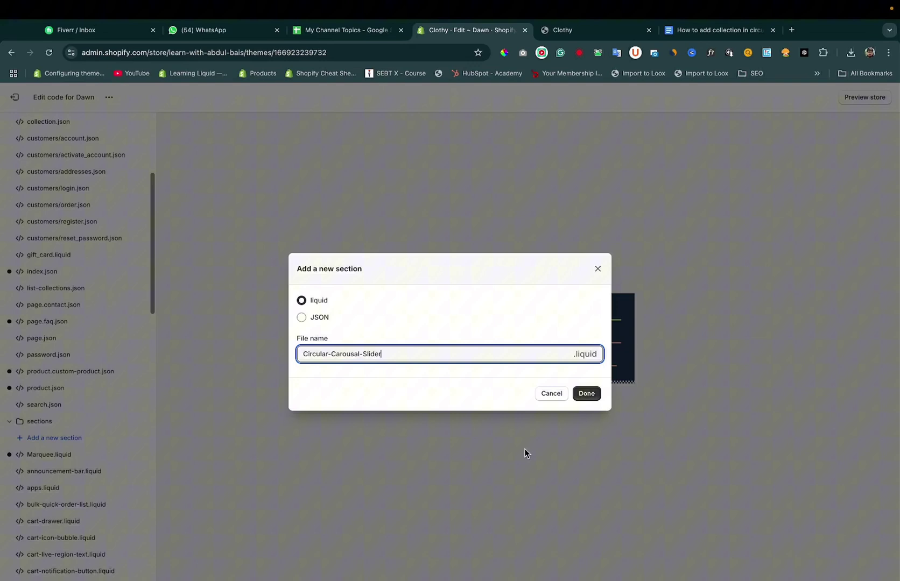
pyautogui.click(590, 395)
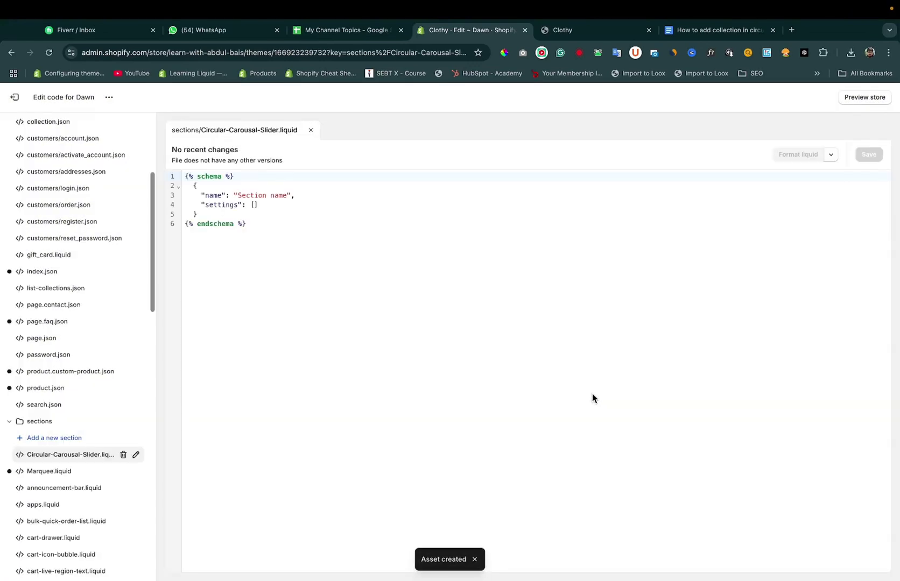
# Step: Delete the file's starter schema code, then select all the slider code in the Google Doc guide
pyautogui.press('super+a')
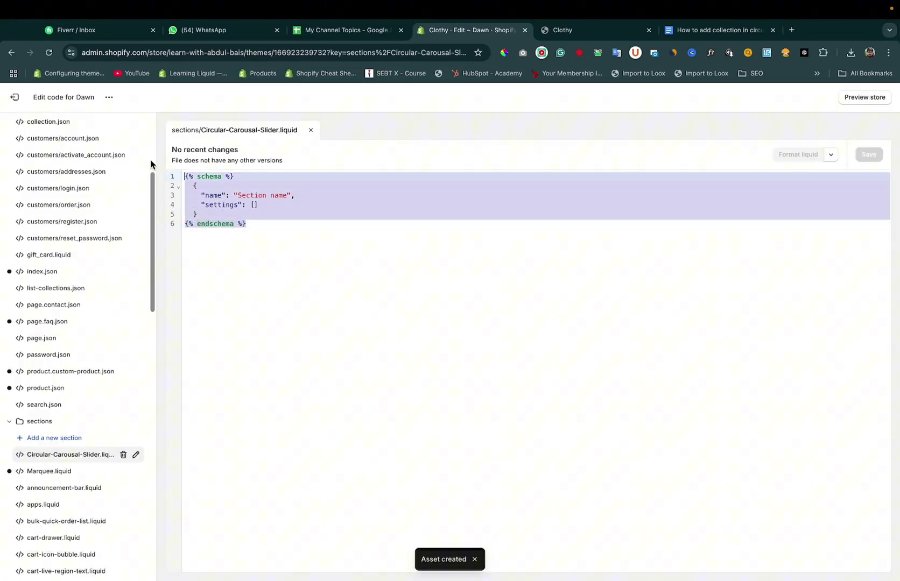
pyautogui.press('BackSpace')
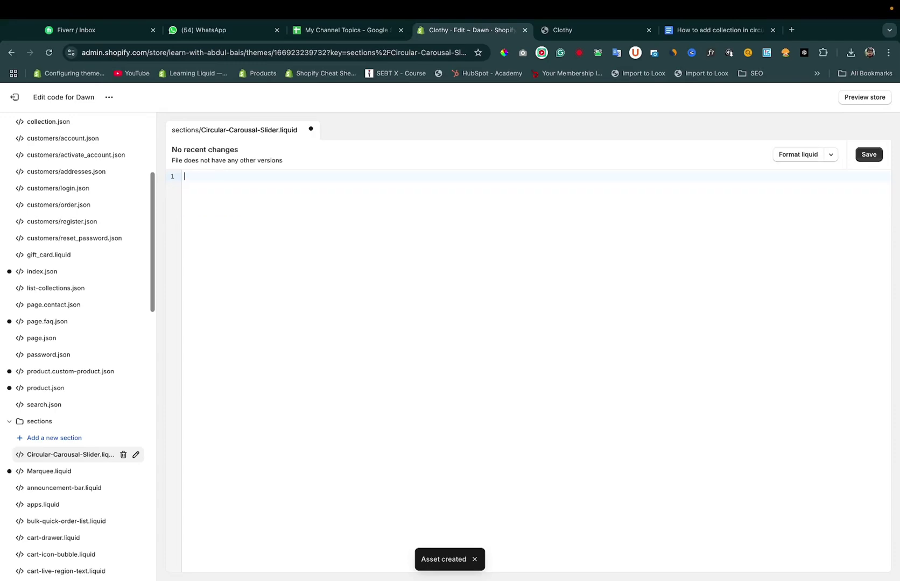
pyautogui.click(716, 31)
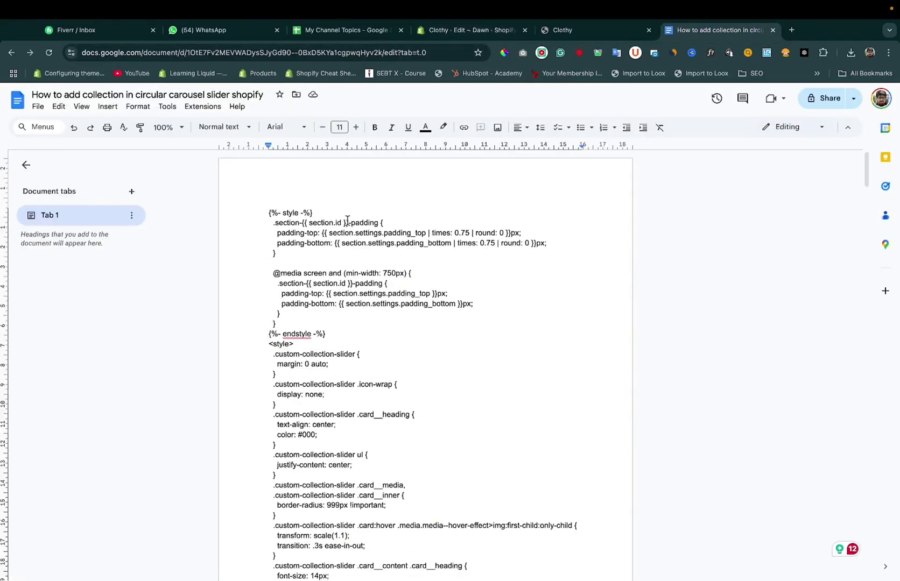
pyautogui.scroll(-6, 347, 221)
pyautogui.scroll(6, 353, 225)
pyautogui.hotkey('ctrl', 'a')
# Step: Paste the guide's 321-line slider code into Circular-Carousal-Slider.liquid and save it
pyautogui.hotkey('ctrl', 'c')
pyautogui.click(434, 28)
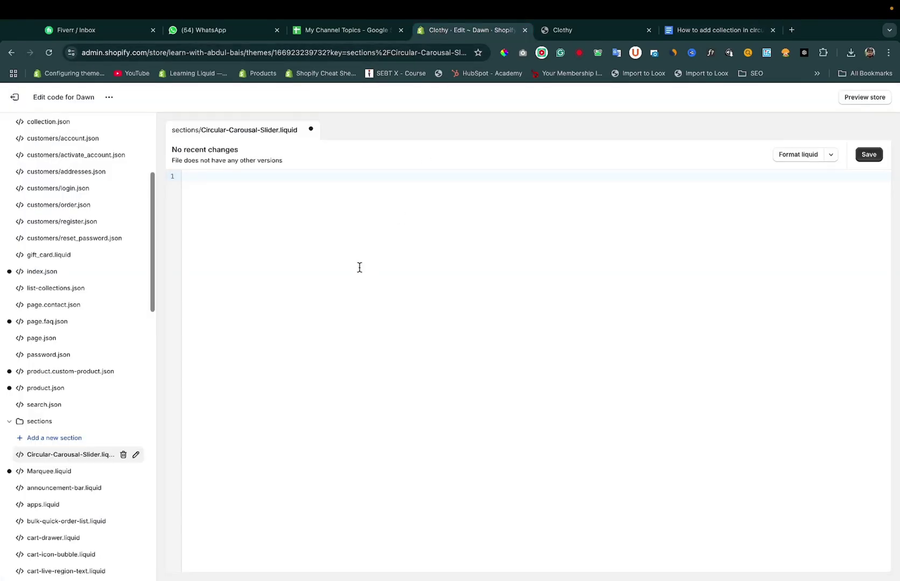
pyautogui.hotkey('ctrl', 'v')
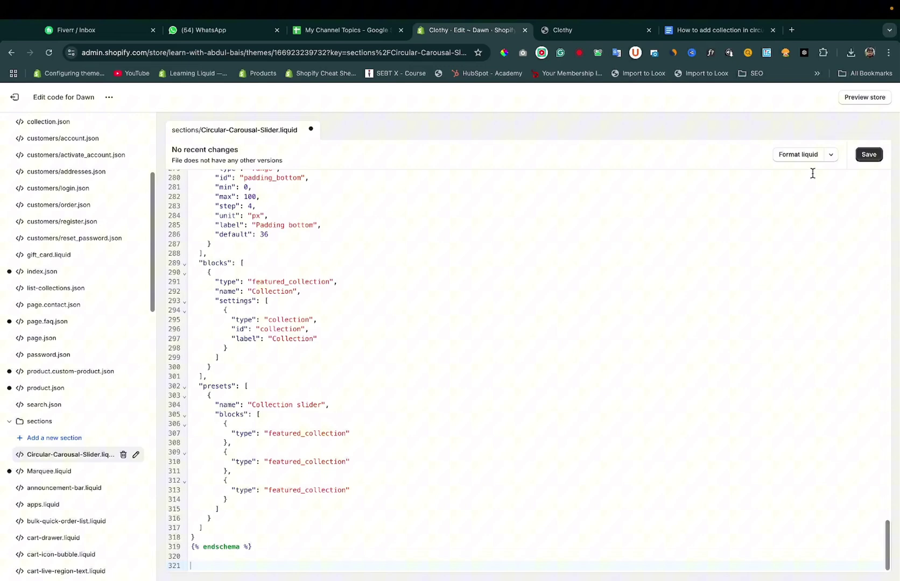
pyautogui.click(869, 155)
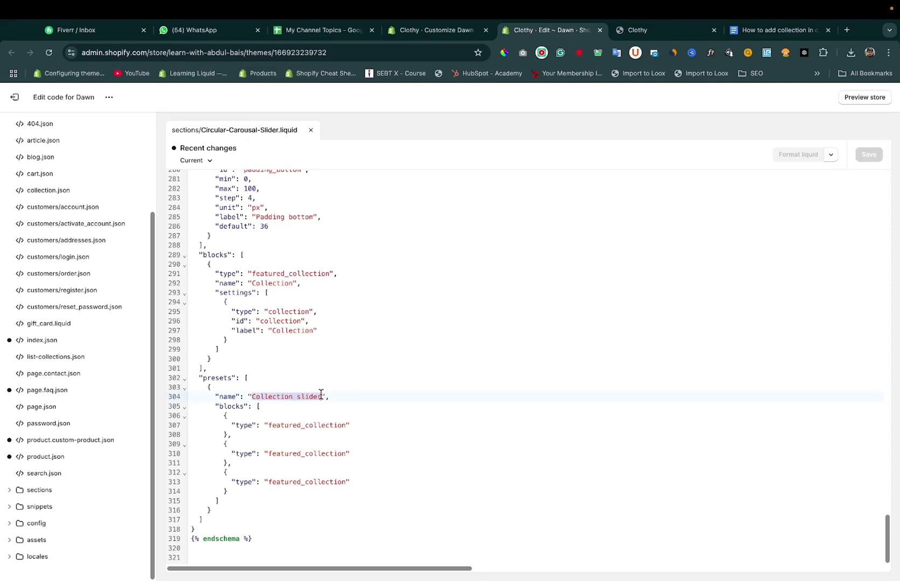
# Step: In the Dawn customizer, add a Collection slider section to the home page
pyautogui.click(444, 31)
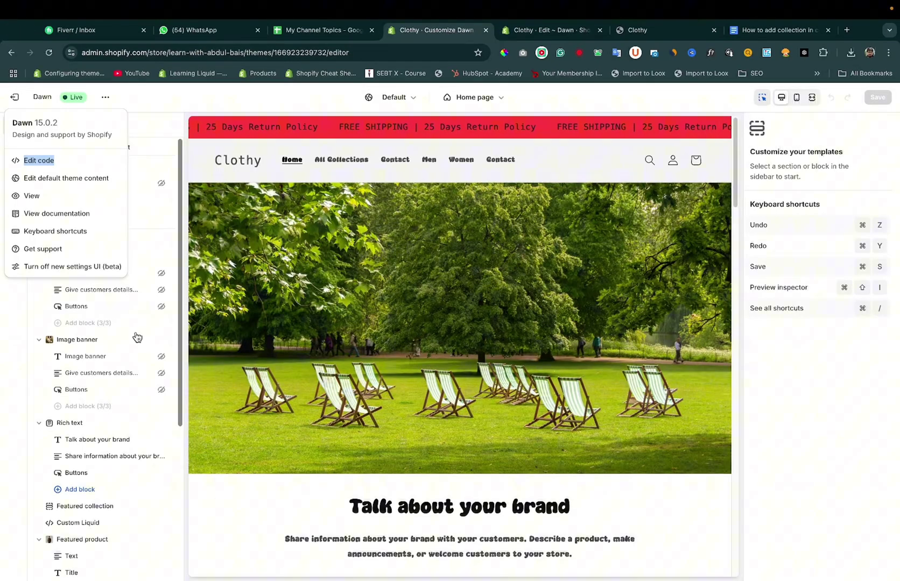
pyautogui.click(171, 241)
pyautogui.scroll(-5, 151, 376)
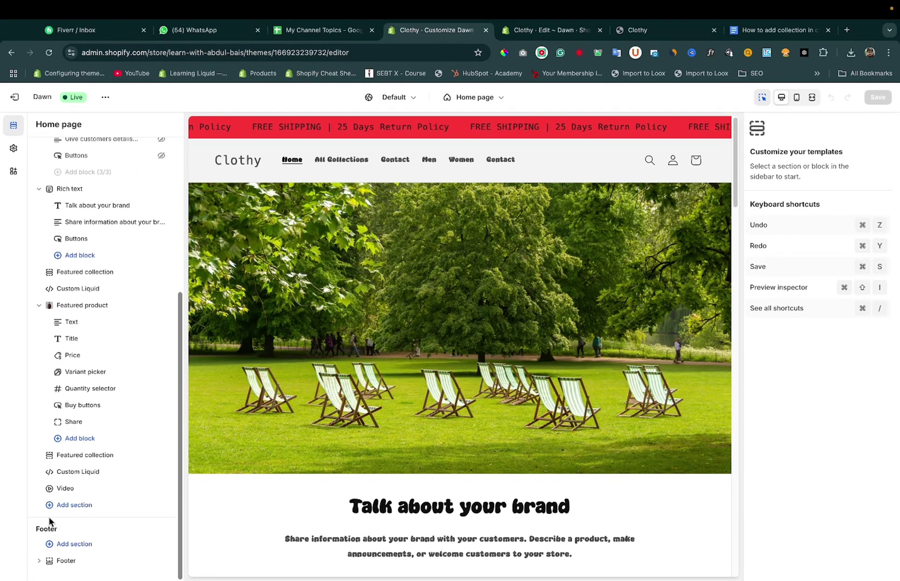
pyautogui.click(70, 505)
pyautogui.scroll(-3, 267, 514)
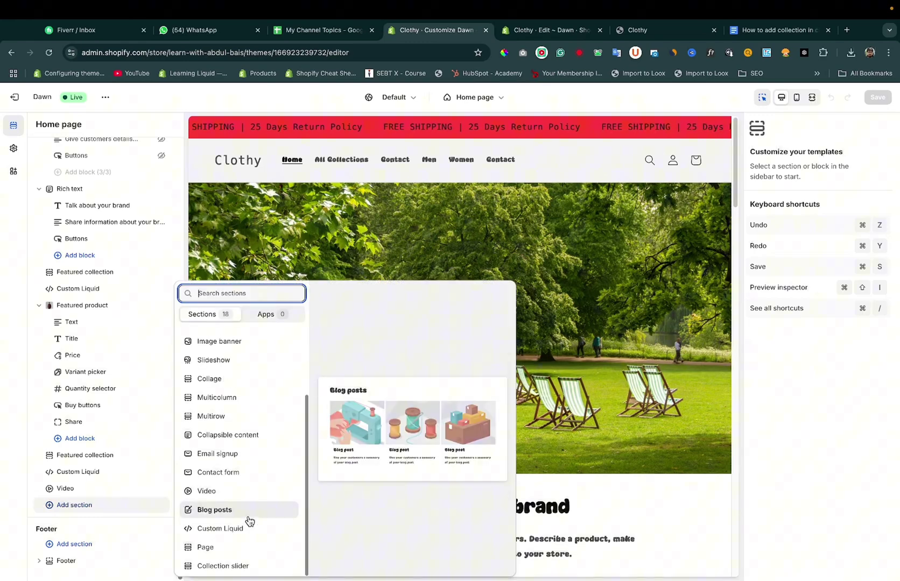
pyautogui.click(238, 567)
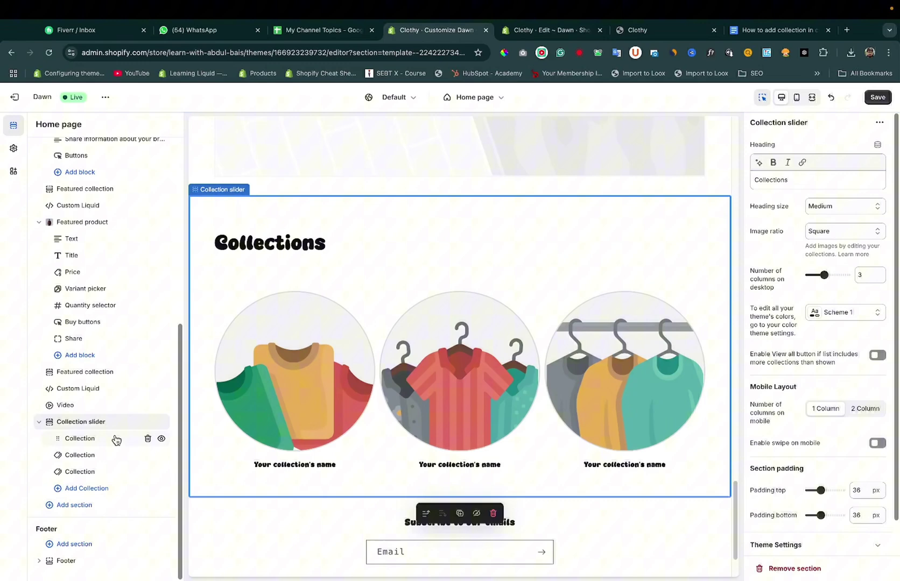
# Step: Move the Collection slider under the image banner and set desktop columns to 4
pyautogui.moveTo(49, 425); pyautogui.dragTo(72, 237)
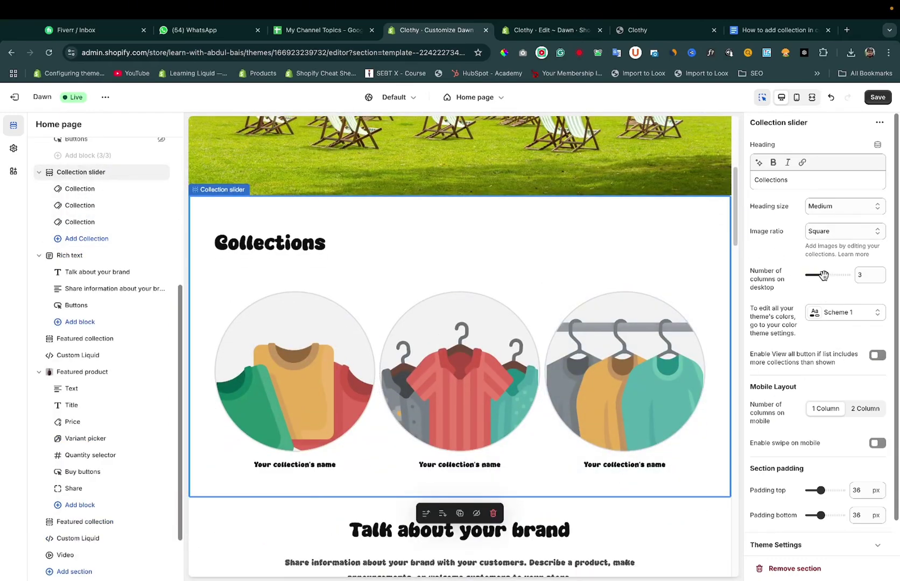
pyautogui.moveTo(820, 276); pyautogui.dragTo(838, 276)
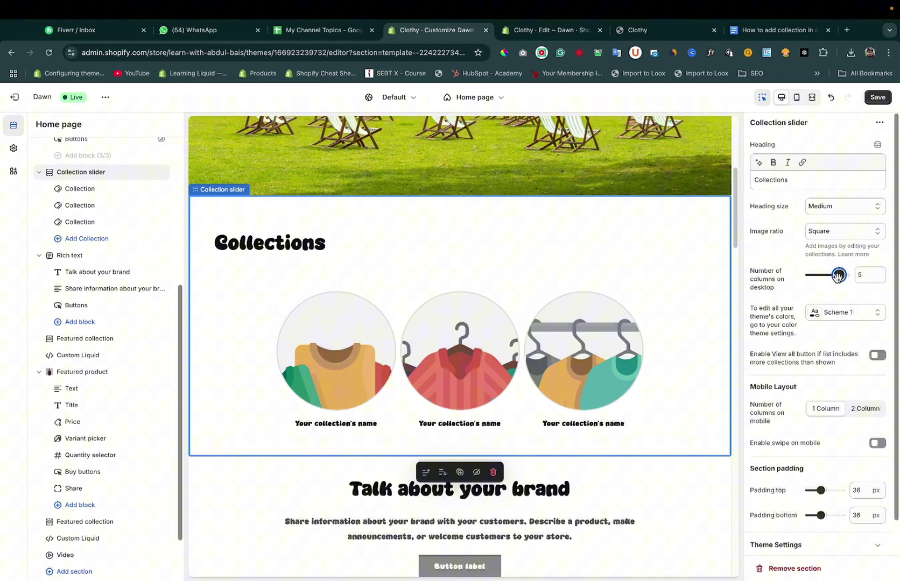
pyautogui.moveTo(837, 275)
pyautogui.mouseDown()
pyautogui.moveTo(846, 275)
pyautogui.moveTo(830, 278)
pyautogui.mouseUp()
# Step: Change the Collections heading size to Small, then back to Medium
pyautogui.click(802, 177)
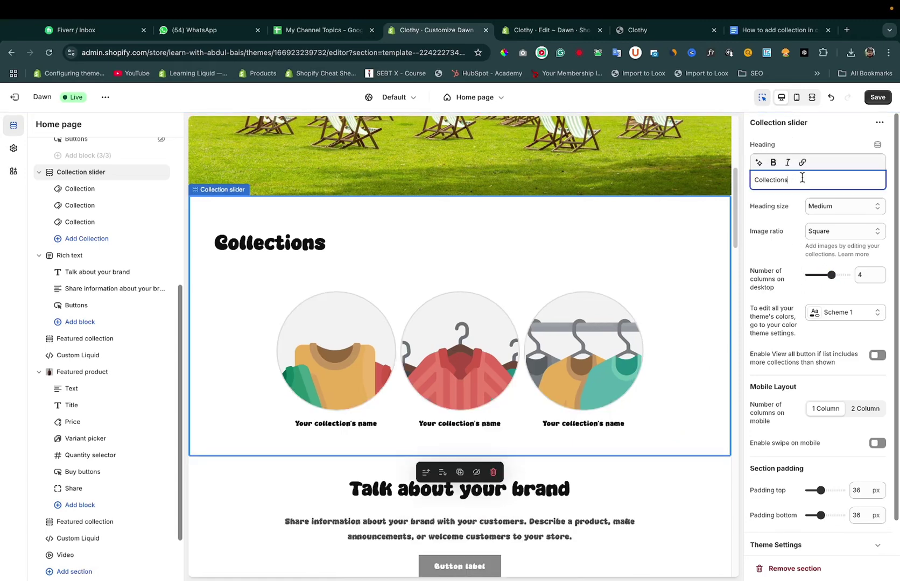
pyautogui.click(829, 208)
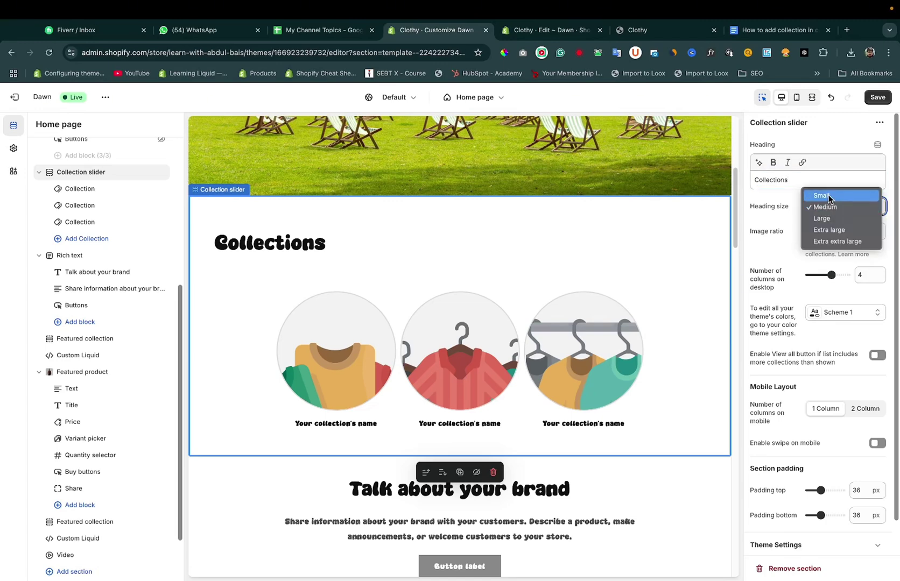
pyautogui.click(823, 195)
pyautogui.click(827, 204)
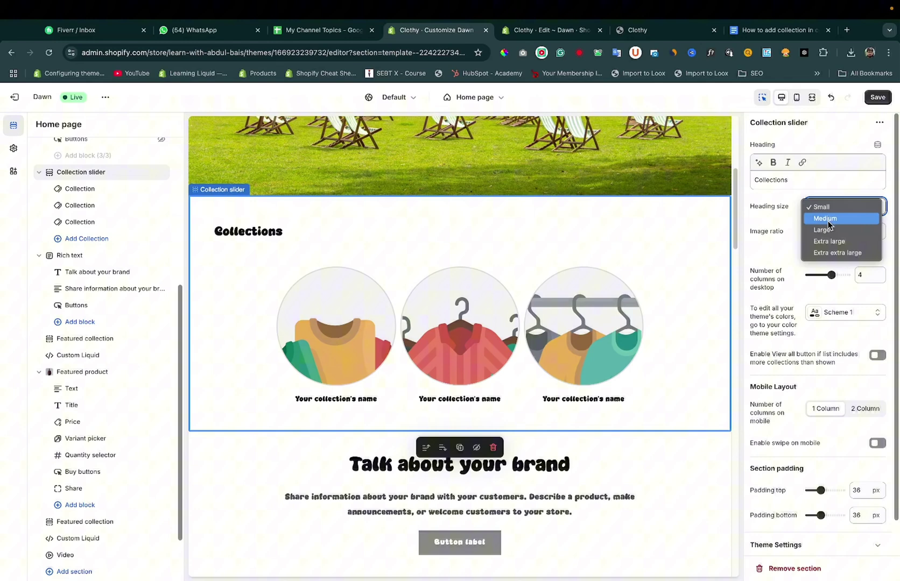
pyautogui.click(827, 218)
# Step: Turn Enable swipe on mobile on, then switch it back off
pyautogui.scroll(-1, 839, 263)
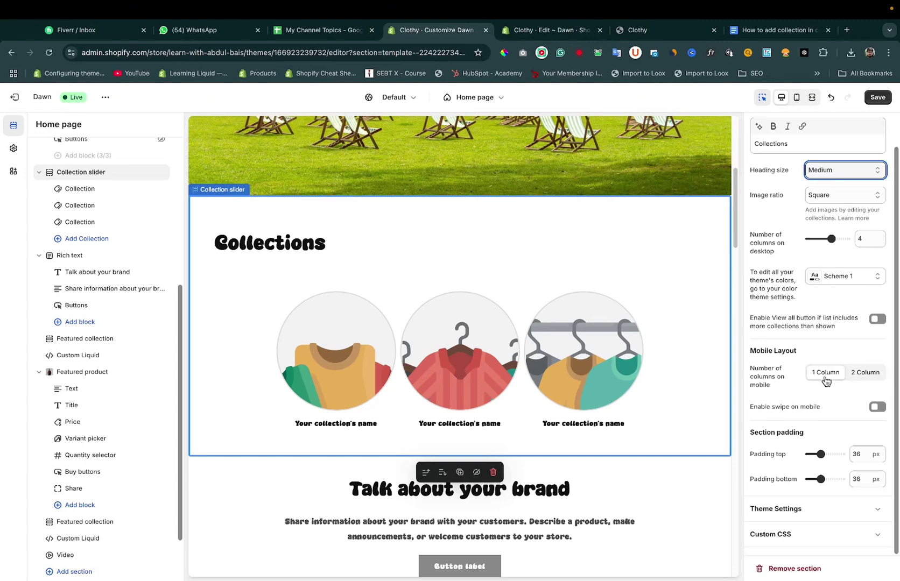
pyautogui.click(877, 408)
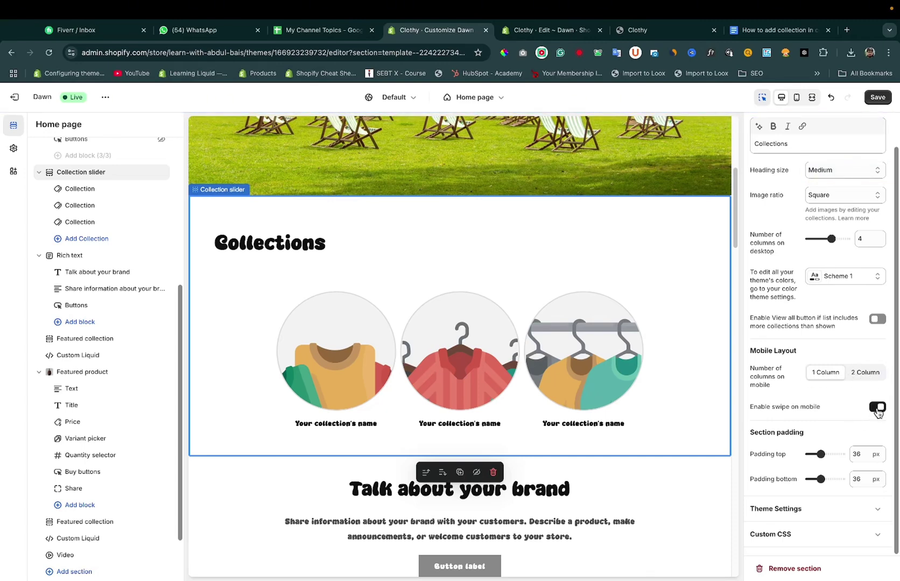
pyautogui.click(878, 408)
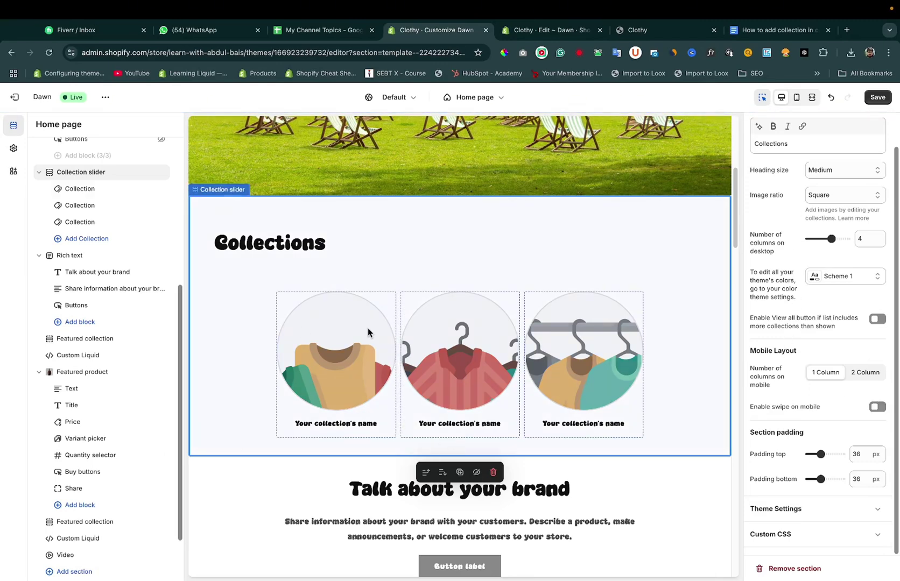
# Step: Assign Customized T-Shirt, T-Shirt and Sunglasses to the first three collection blocks
pyautogui.click(80, 189)
pyautogui.click(837, 148)
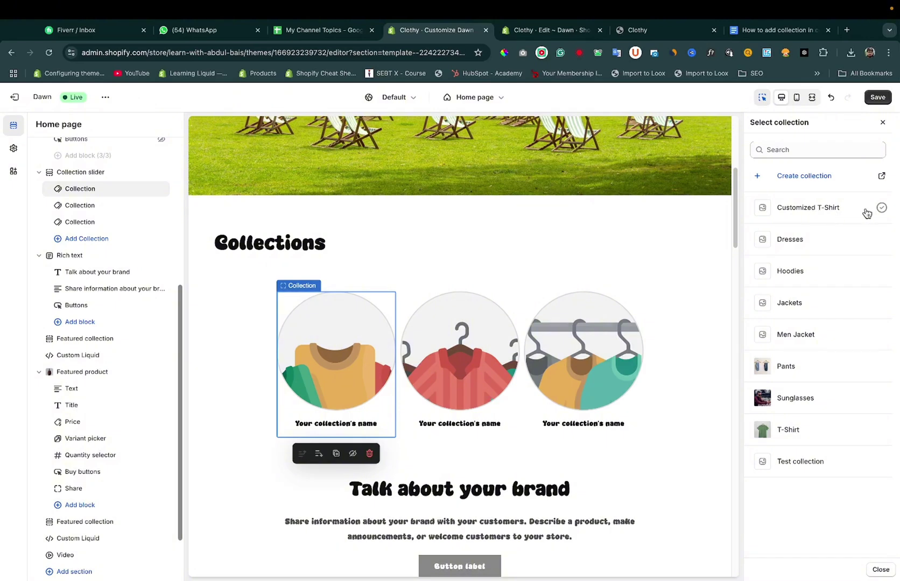
pyautogui.click(817, 212)
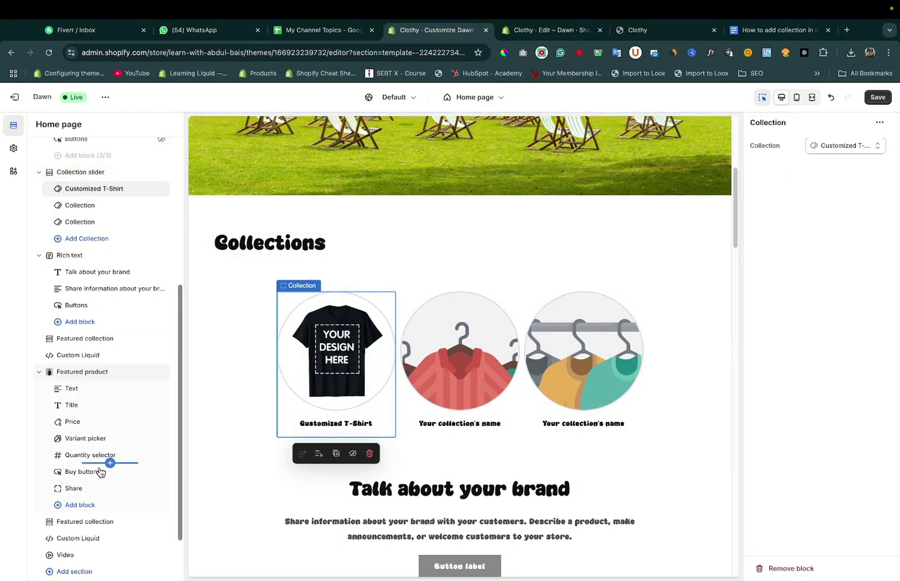
pyautogui.click(85, 205)
pyautogui.click(831, 147)
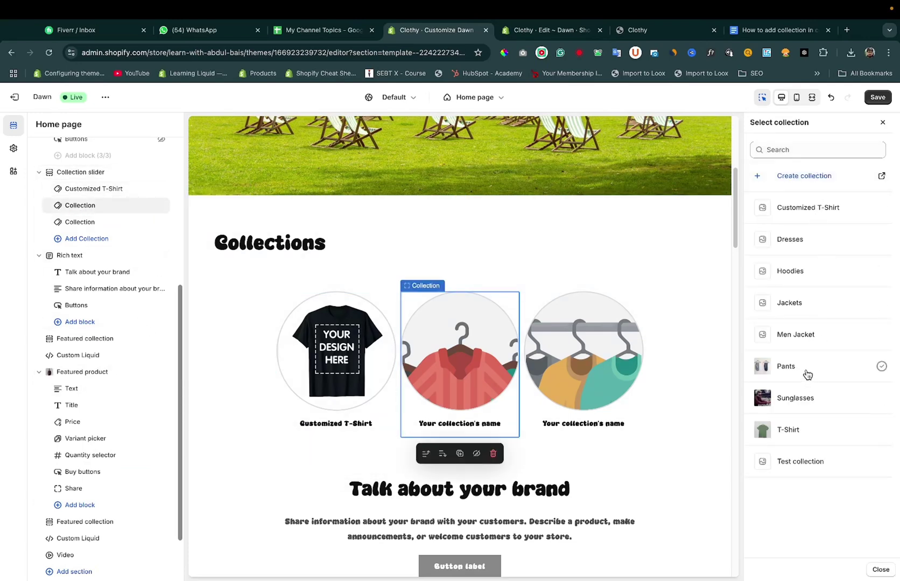
pyautogui.click(794, 430)
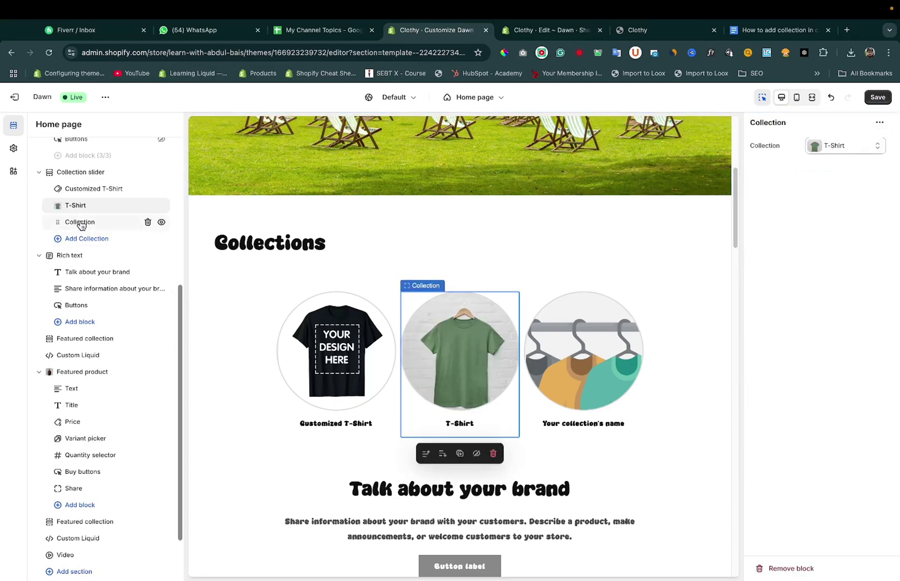
pyautogui.click(113, 222)
pyautogui.click(824, 146)
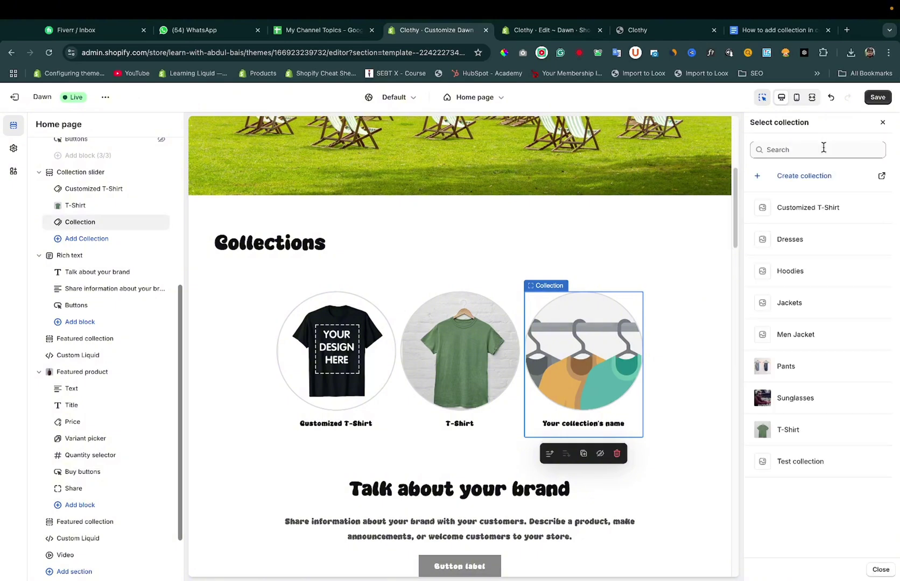
pyautogui.click(818, 403)
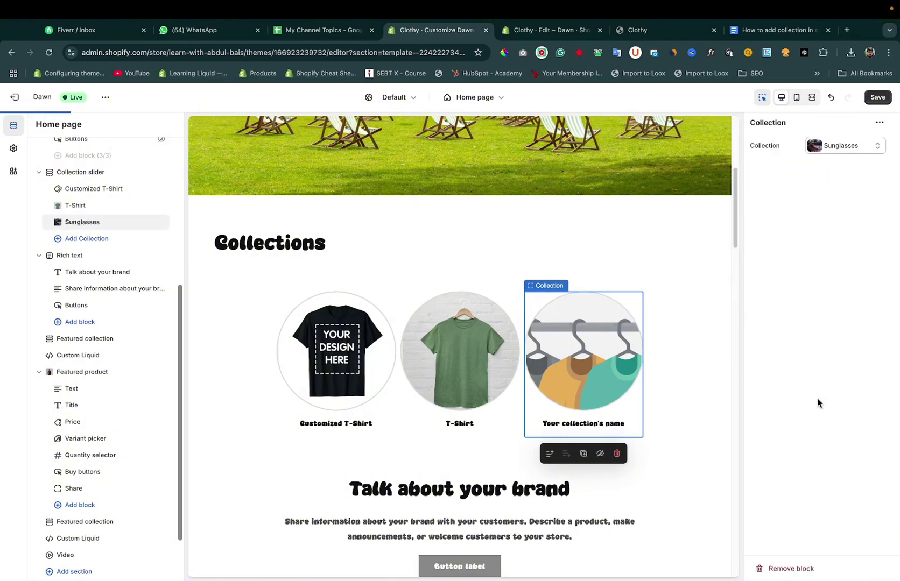
# Step: Add a fourth collection block set to Pants and save the home page
pyautogui.click(74, 241)
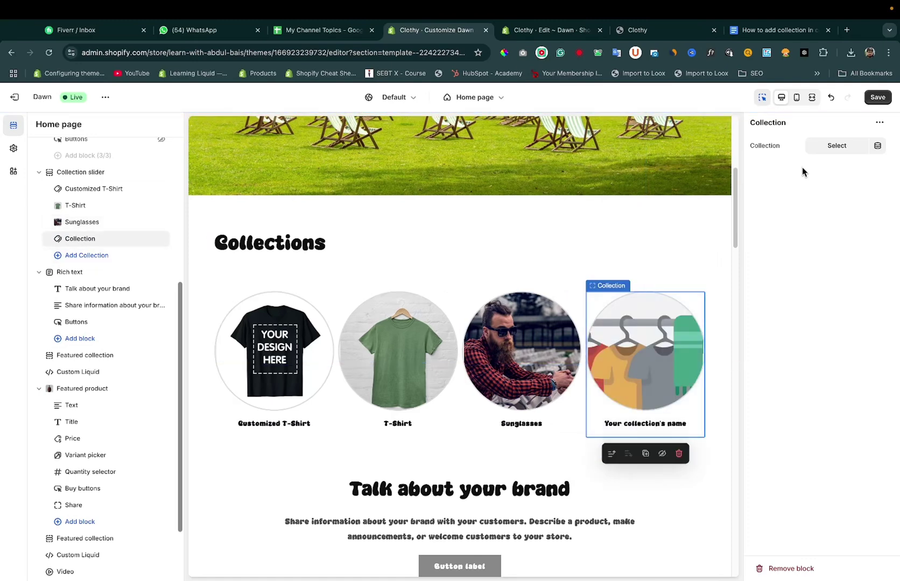
pyautogui.click(820, 146)
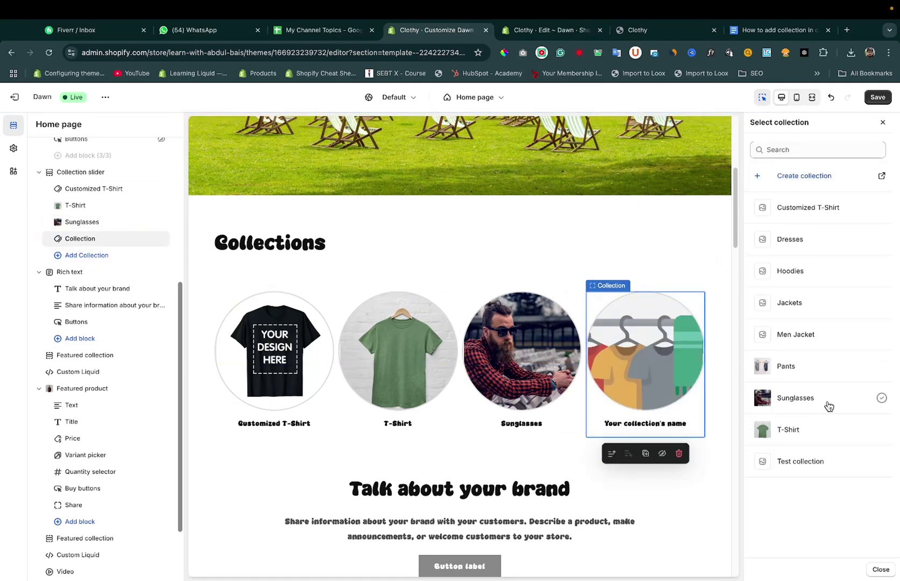
pyautogui.click(797, 366)
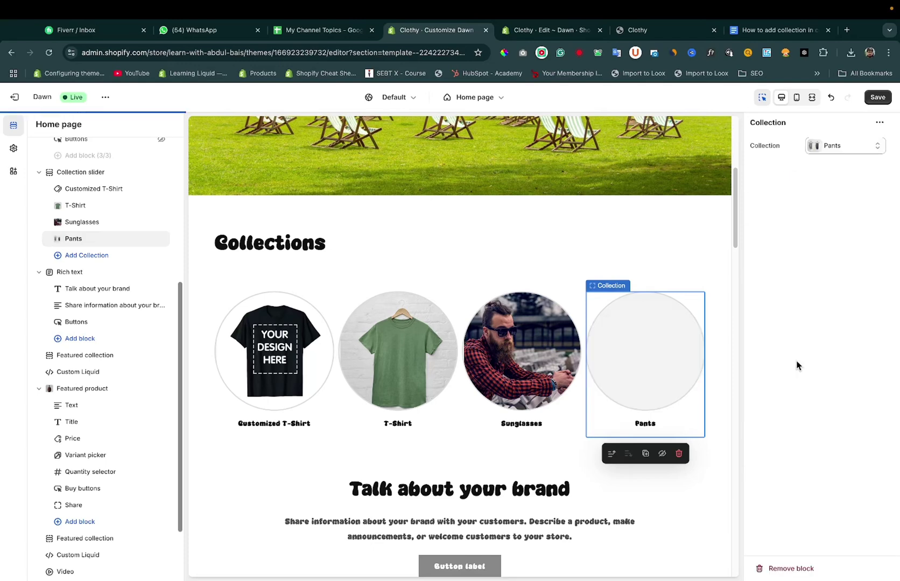
pyautogui.click(878, 98)
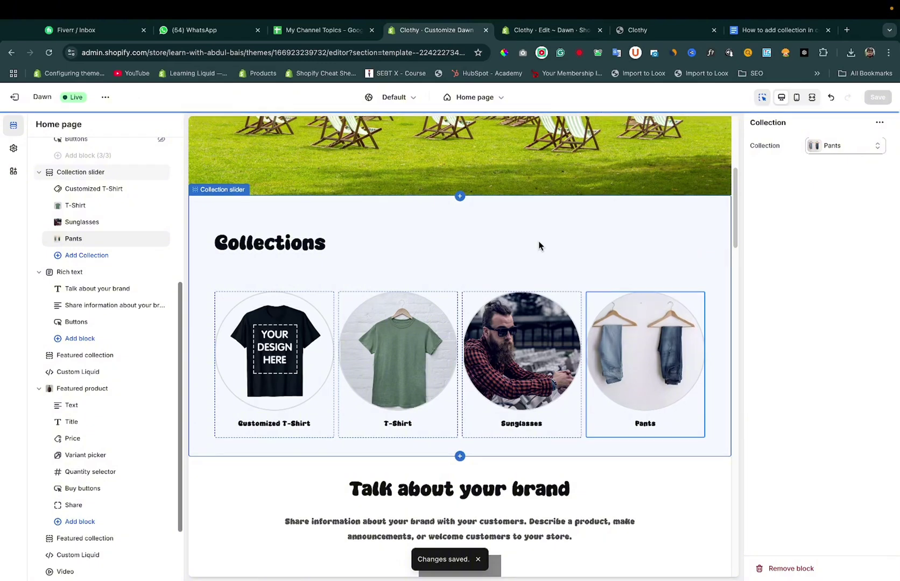
# Step: Open the live Clothy storefront and inspect it in Chrome DevTools at 320-pixel width
pyautogui.click(106, 97)
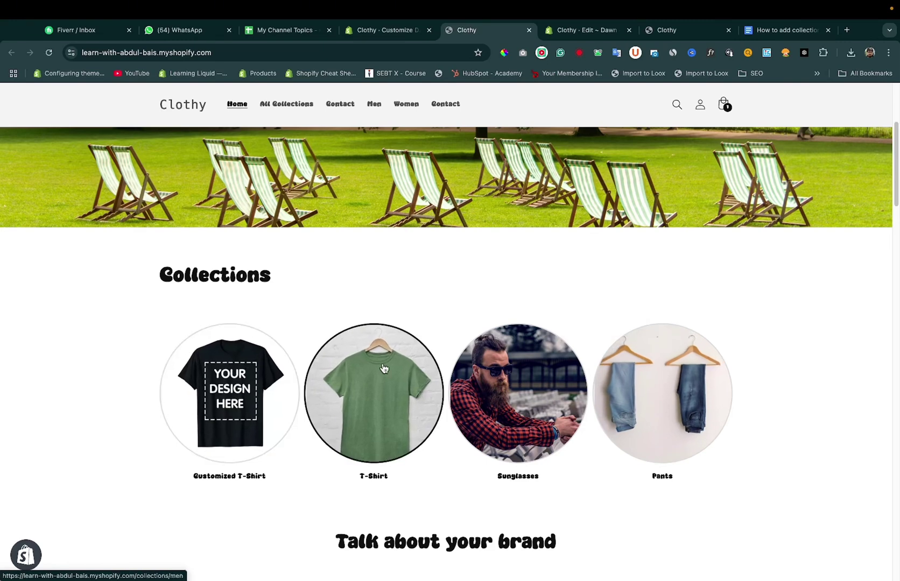
pyautogui.rightClick(489, 271)
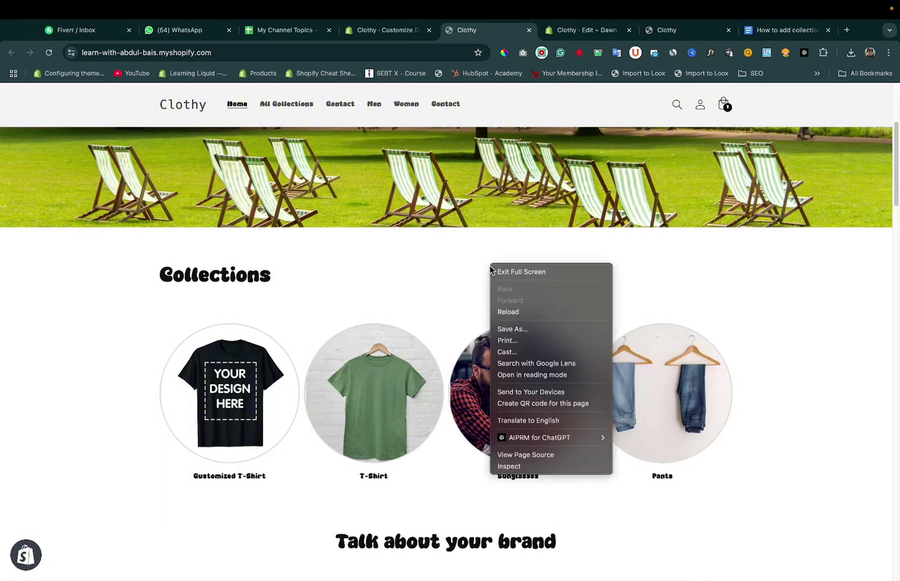
pyautogui.click(509, 468)
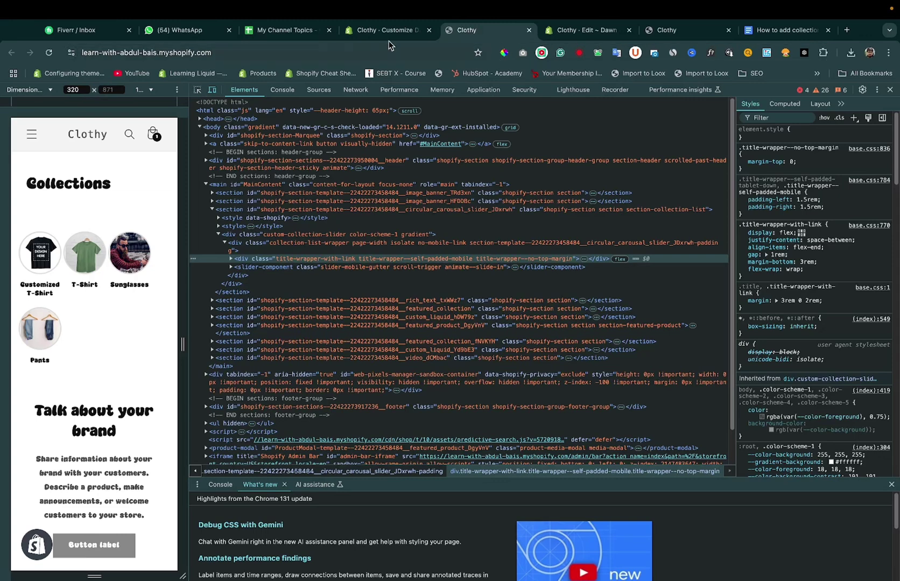
# Step: Turn on 'Enable swipe on mobile' in the Collection slider section and save the theme
pyautogui.click(374, 33)
pyautogui.click(160, 323)
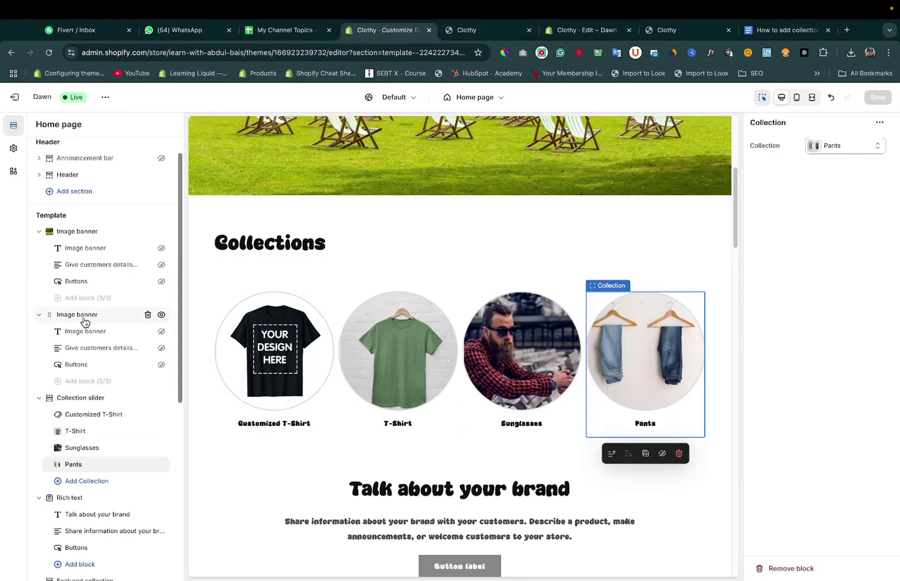
pyautogui.click(94, 398)
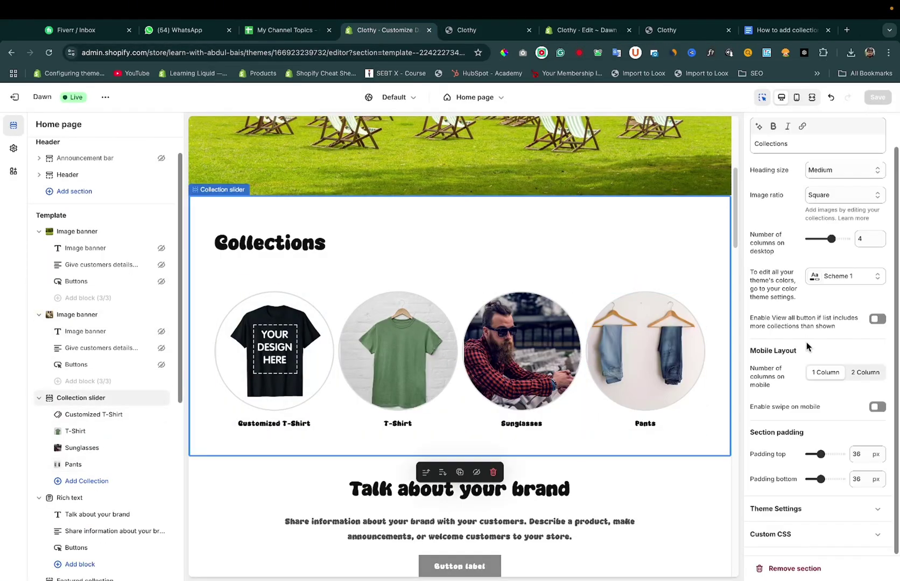
pyautogui.click(878, 408)
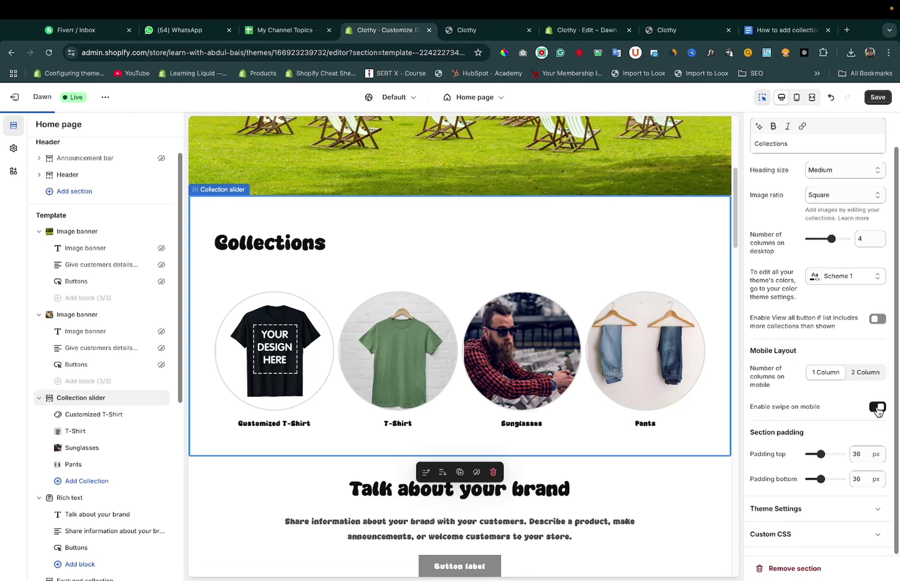
pyautogui.click(880, 99)
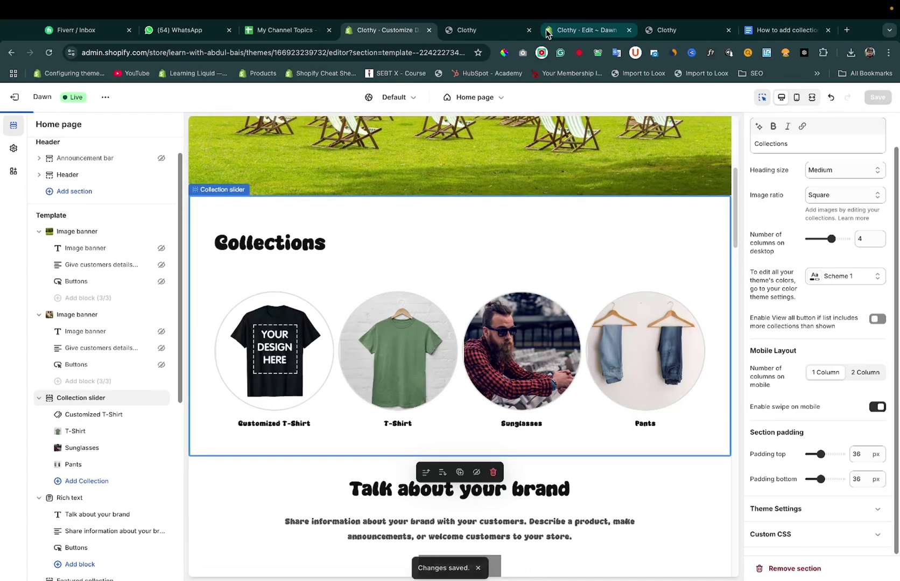
pyautogui.click(486, 30)
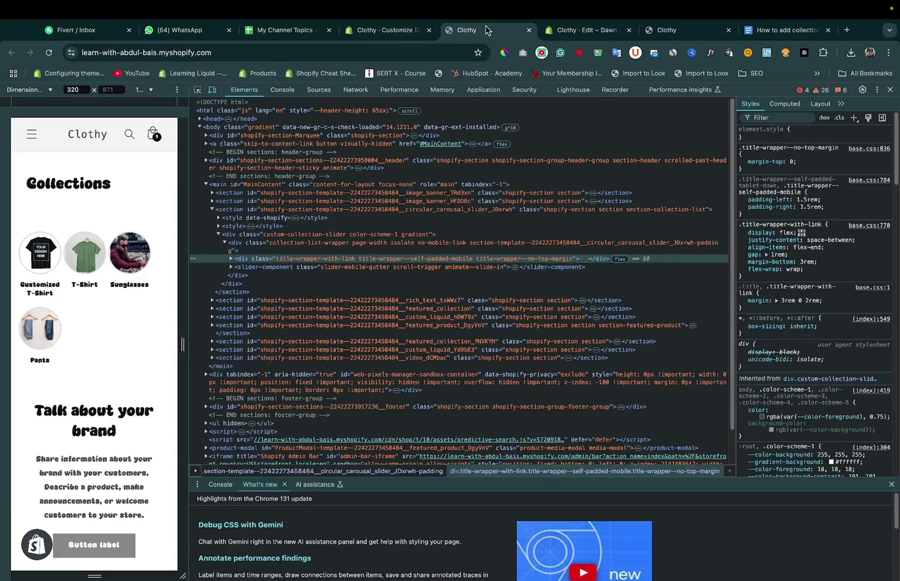
# Step: Reload the mobile preview and swipe the collections row left to reveal Sunglasses and Pants
pyautogui.click(46, 52)
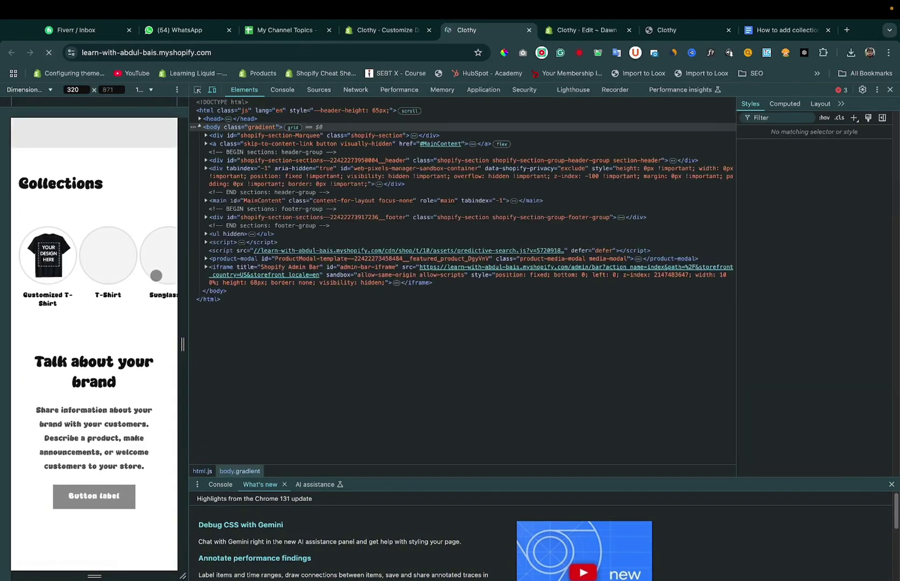
pyautogui.moveTo(156, 275); pyautogui.dragTo(36, 278)
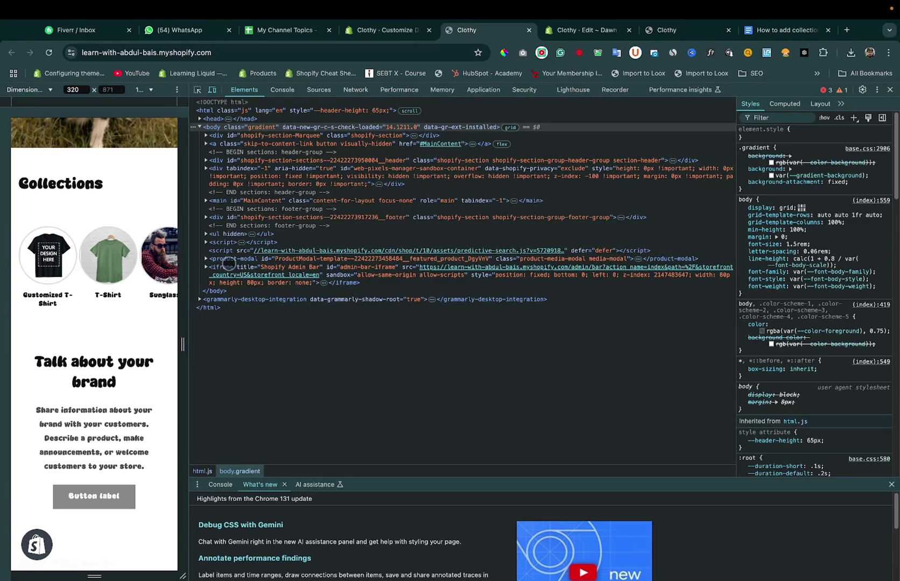
pyautogui.click(374, 30)
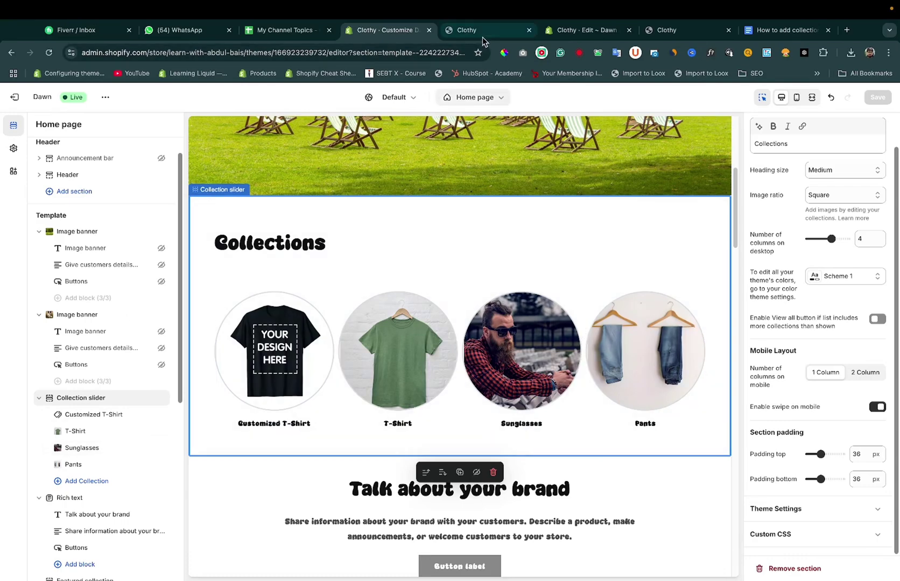
# Step: Close DevTools and check the four collection circles in one row at desktop width
pyautogui.click(466, 30)
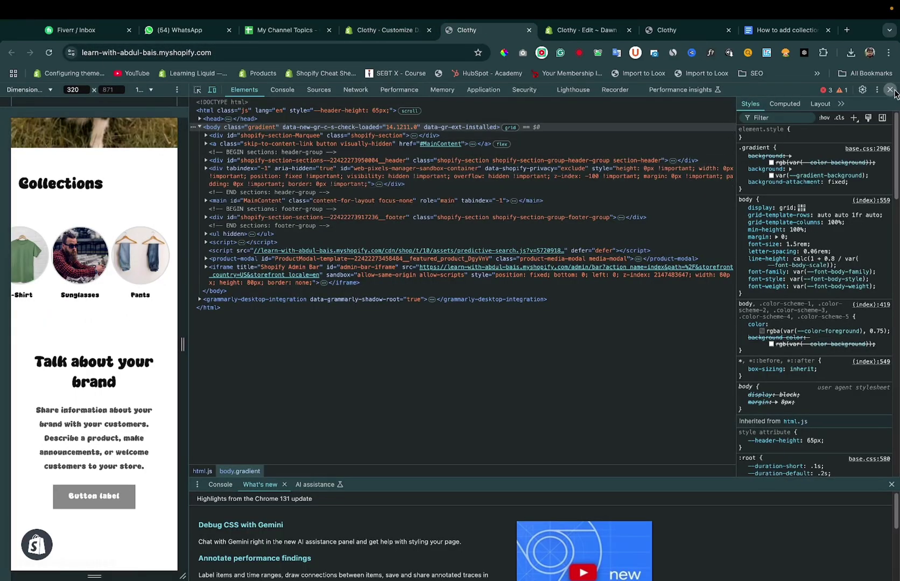
pyautogui.click(890, 90)
pyautogui.scroll(10, 647, 295)
pyautogui.scroll(-5, 647, 290)
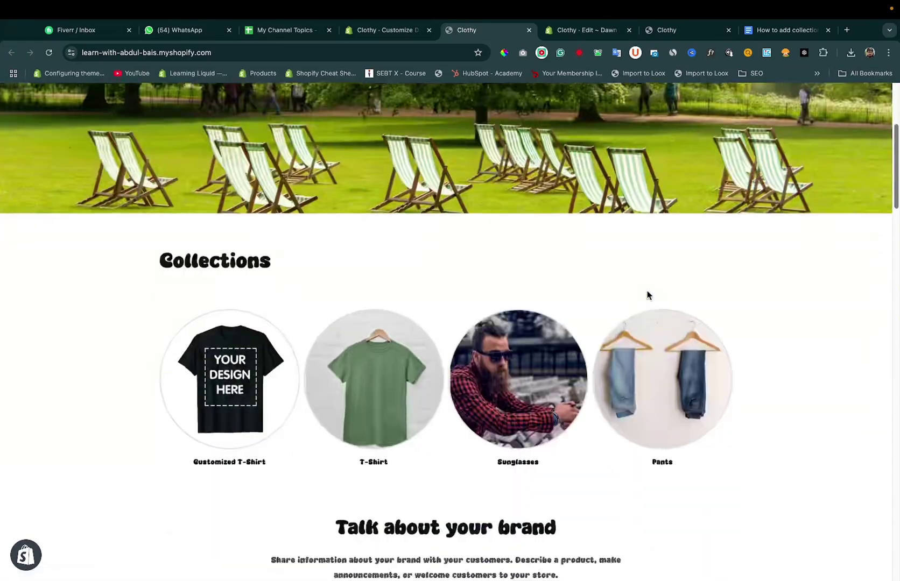
pyautogui.scroll(5, 647, 296)
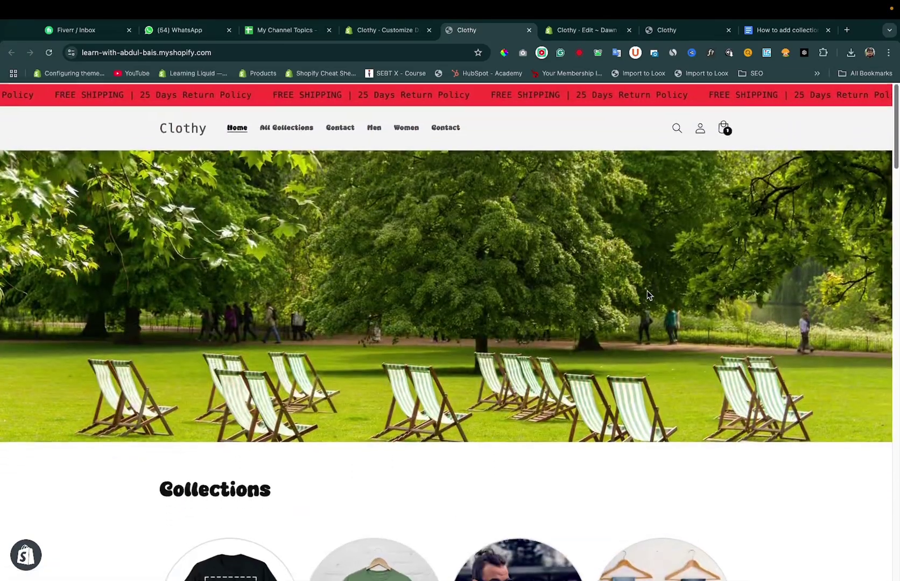
pyautogui.scroll(-4, 648, 295)
pyautogui.scroll(5, 648, 295)
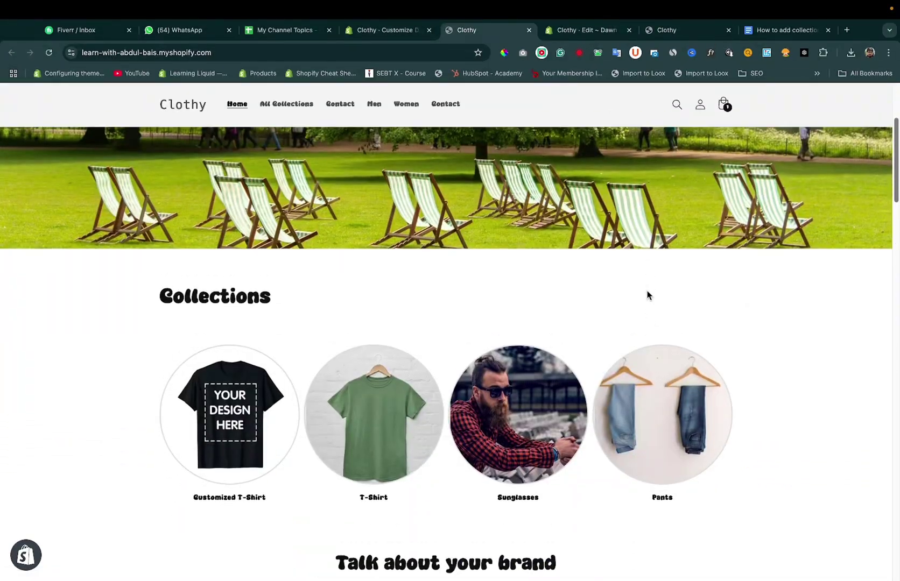